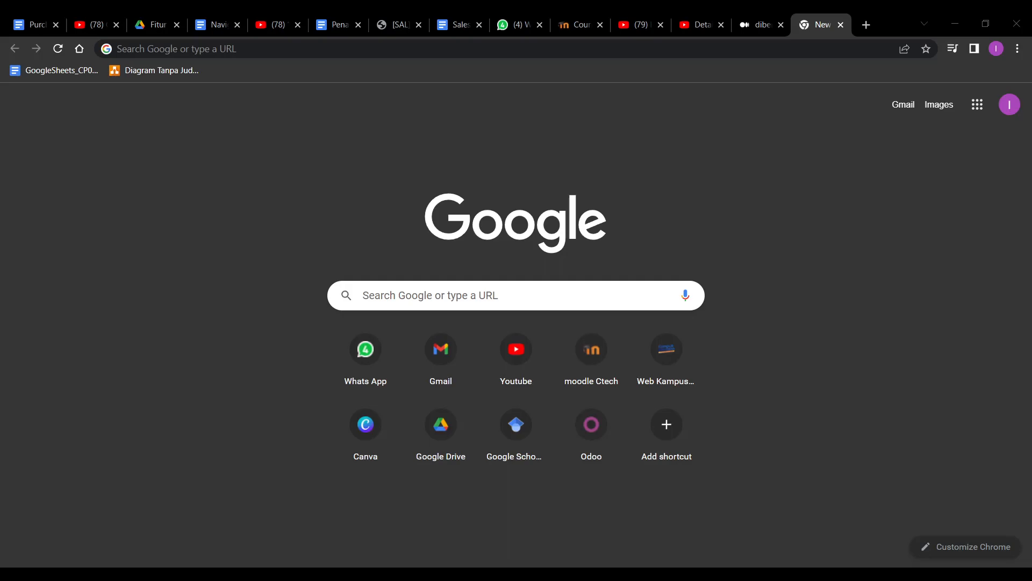
- Open Odoo from the shortcuts on the browser's new tab page
key(alt+Tab)
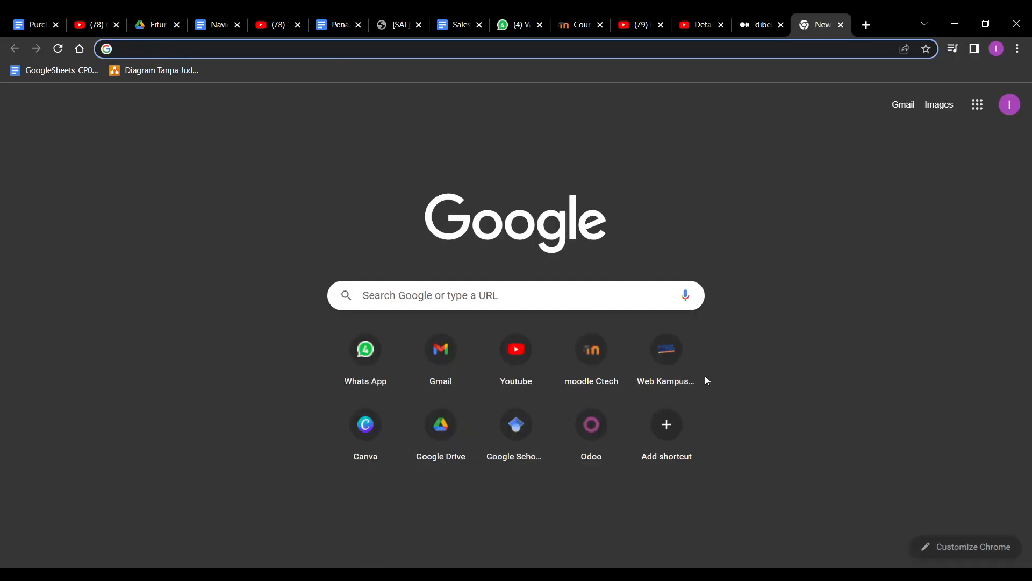
click(614, 435)
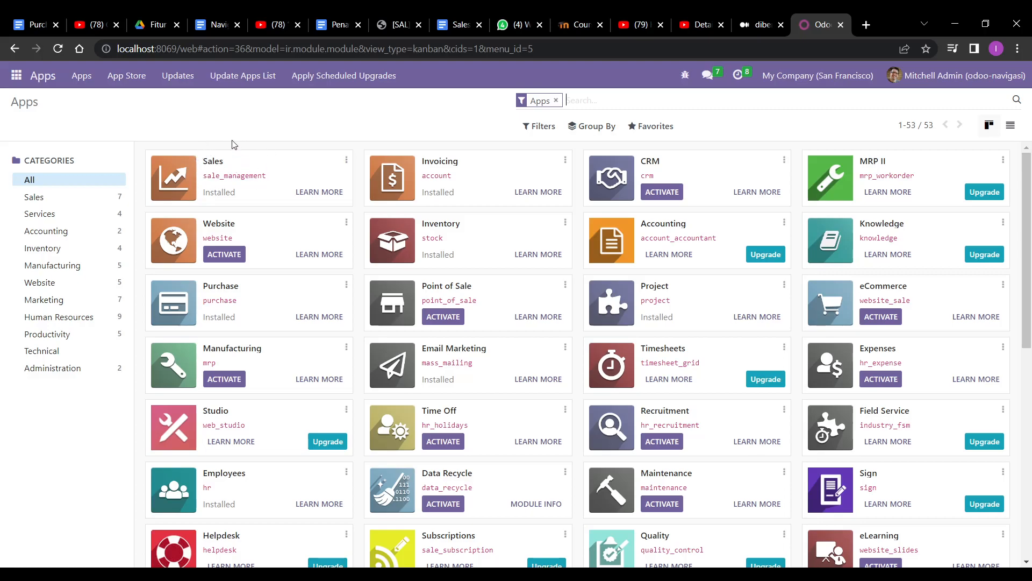
- Search all modules for margin without the Apps filter, and clear the search once the related modules have been checked
click(556, 100)
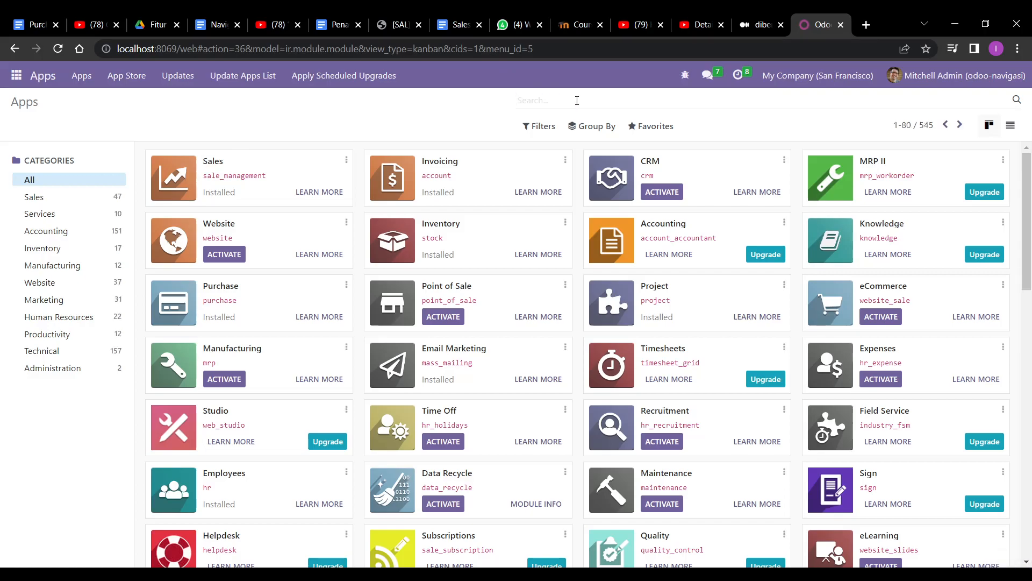
text(m)
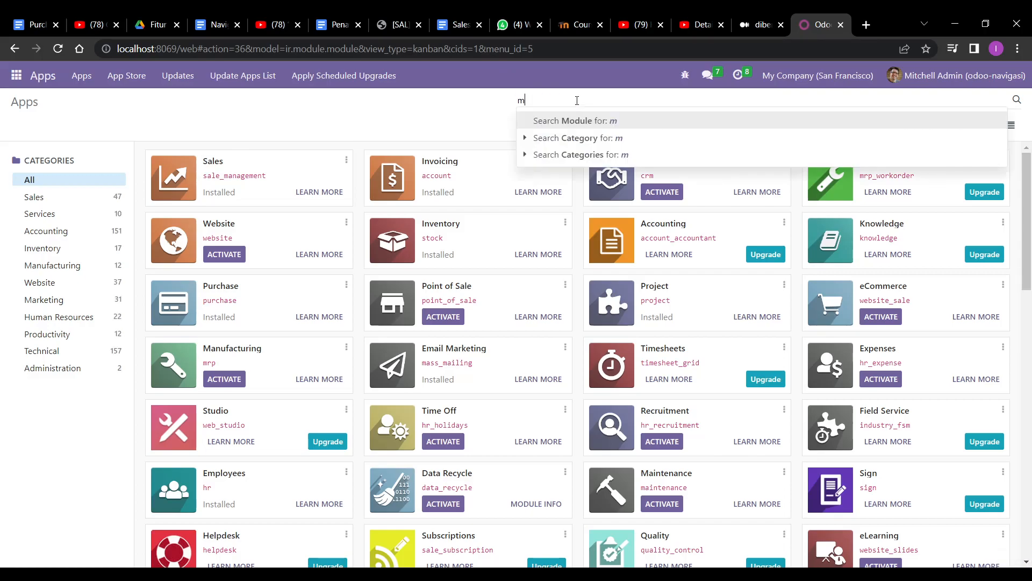
text(argin)
key(Return)
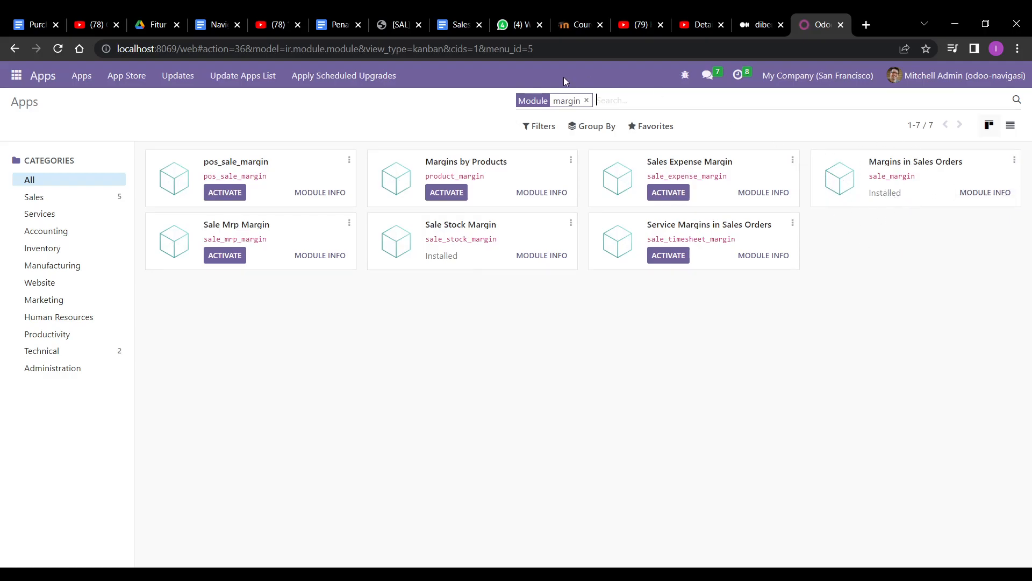
click(585, 102)
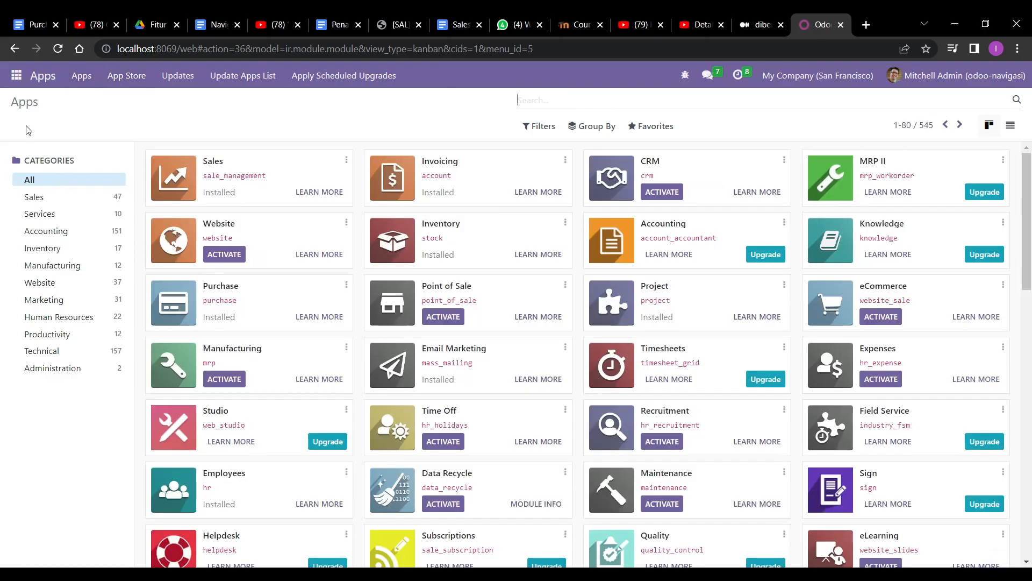
- Create a new quotation in the Sales app for the customer Deco Addict
click(14, 80)
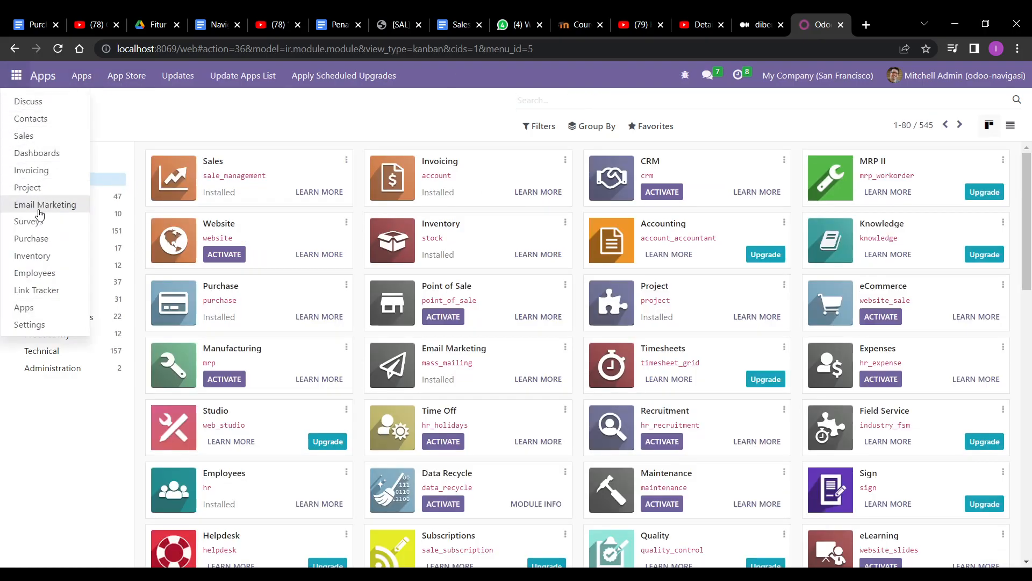
click(51, 138)
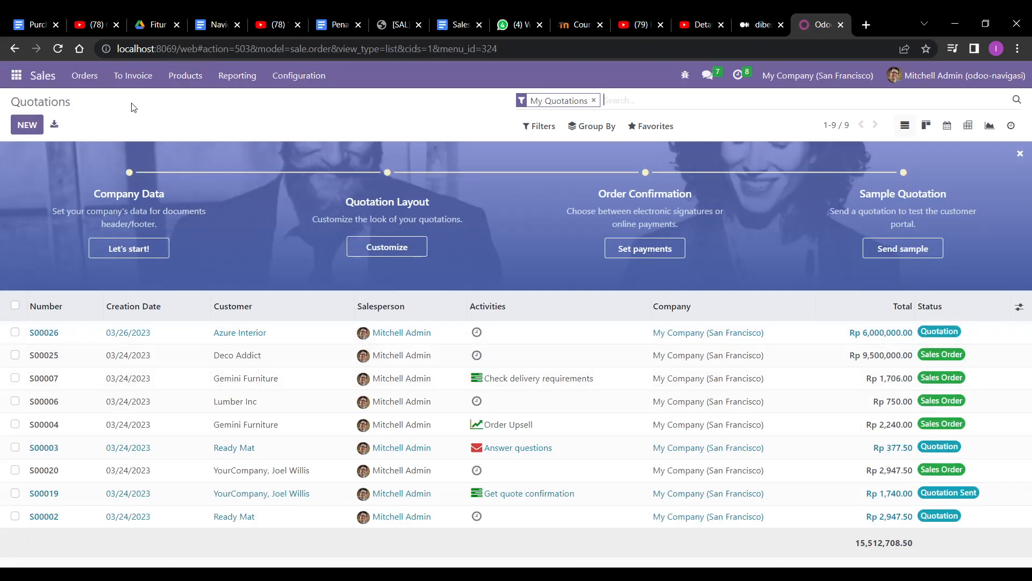
click(21, 128)
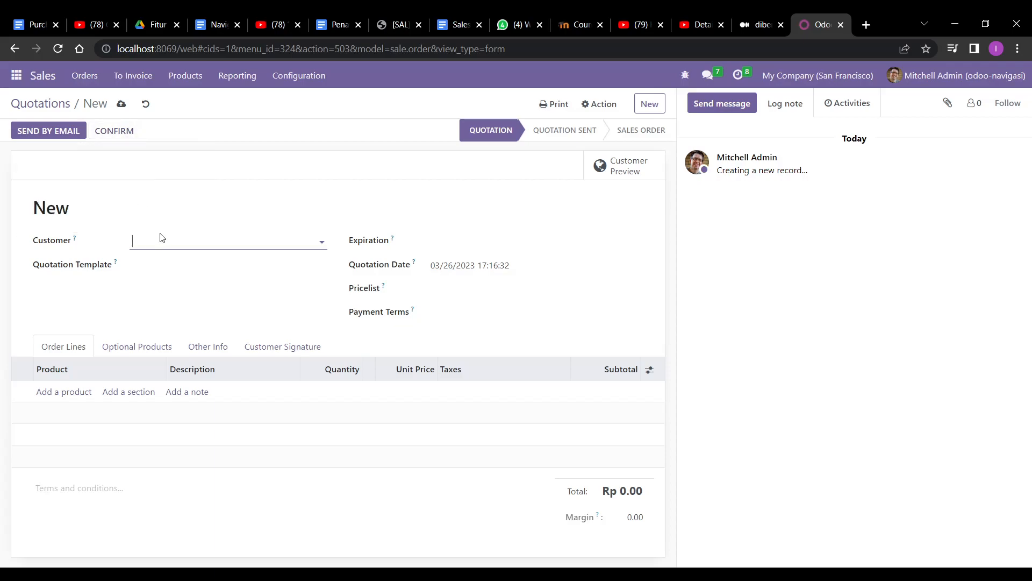
click(190, 246)
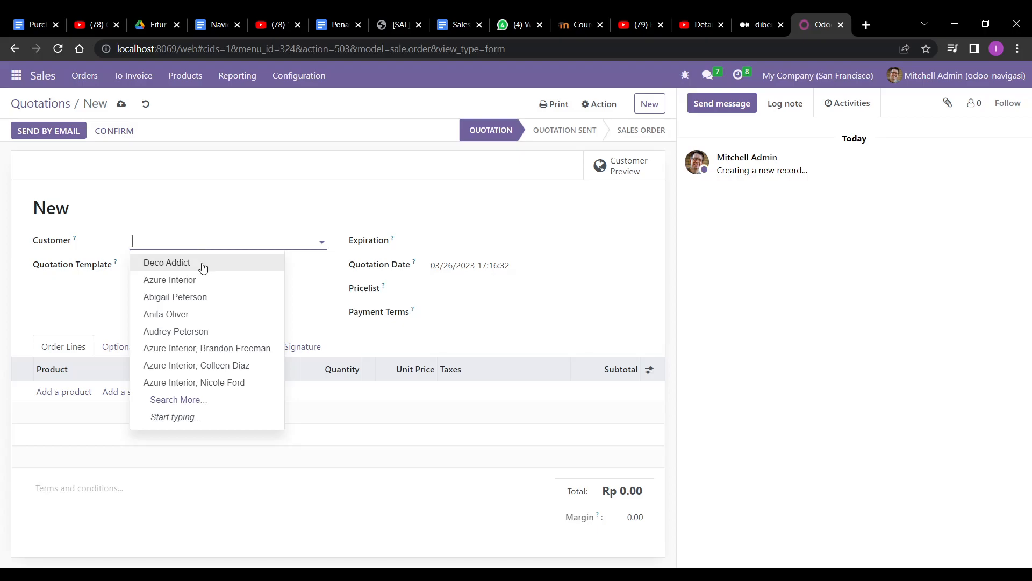
click(202, 266)
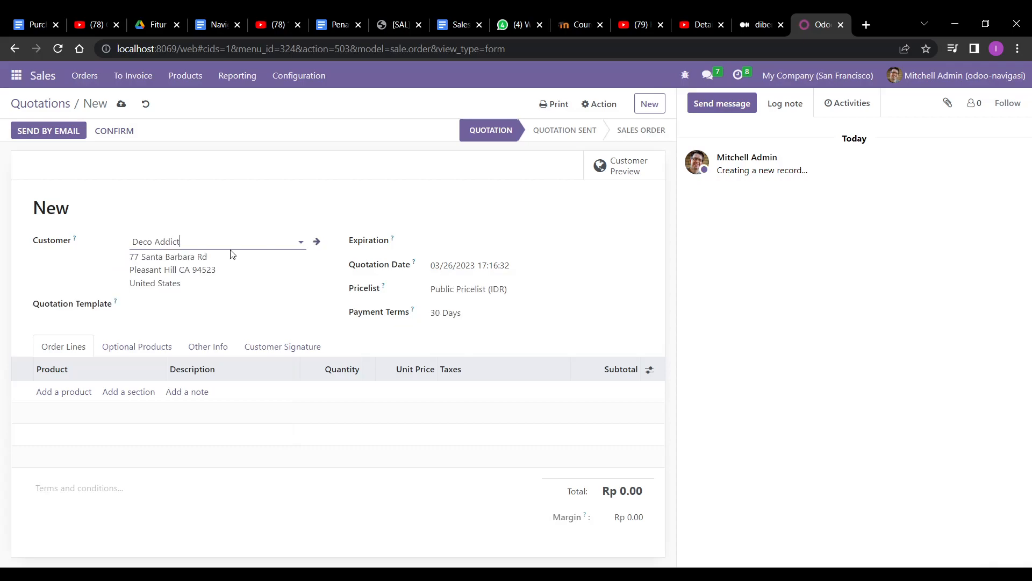
- Set the quotation's expiration to 03/29/2023 and its payment terms to Immediate Payment
click(449, 248)
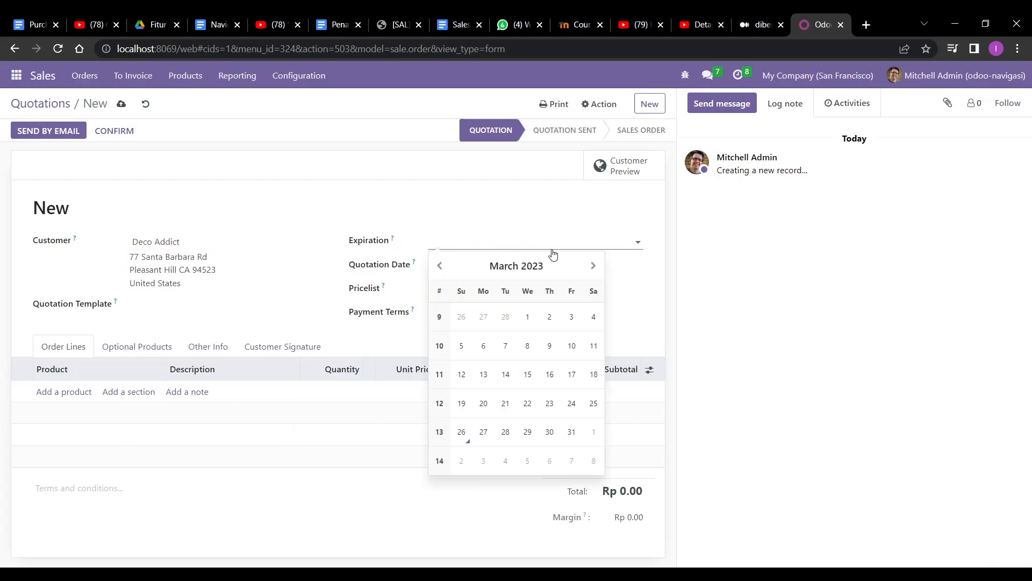
click(527, 433)
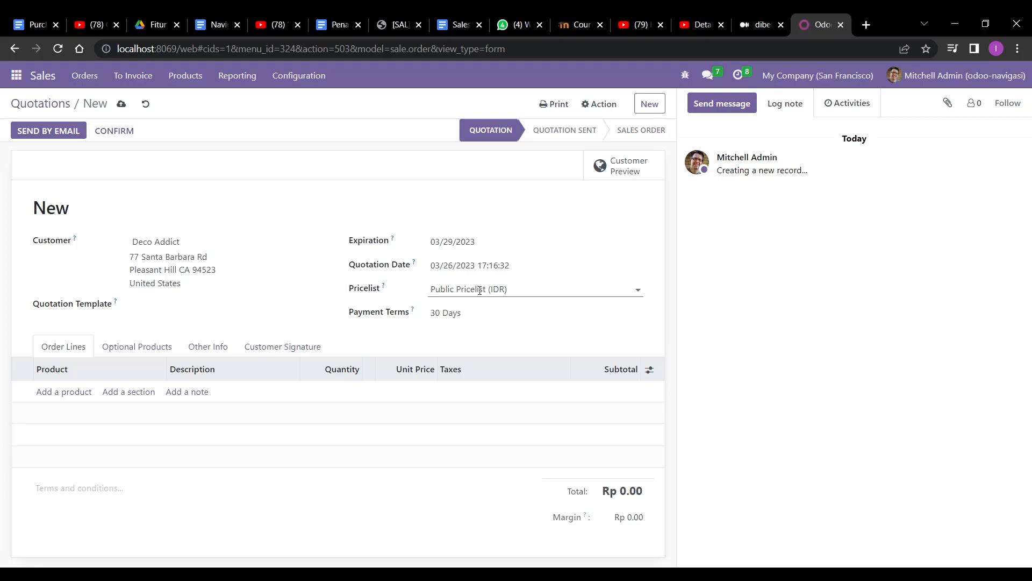
click(493, 307)
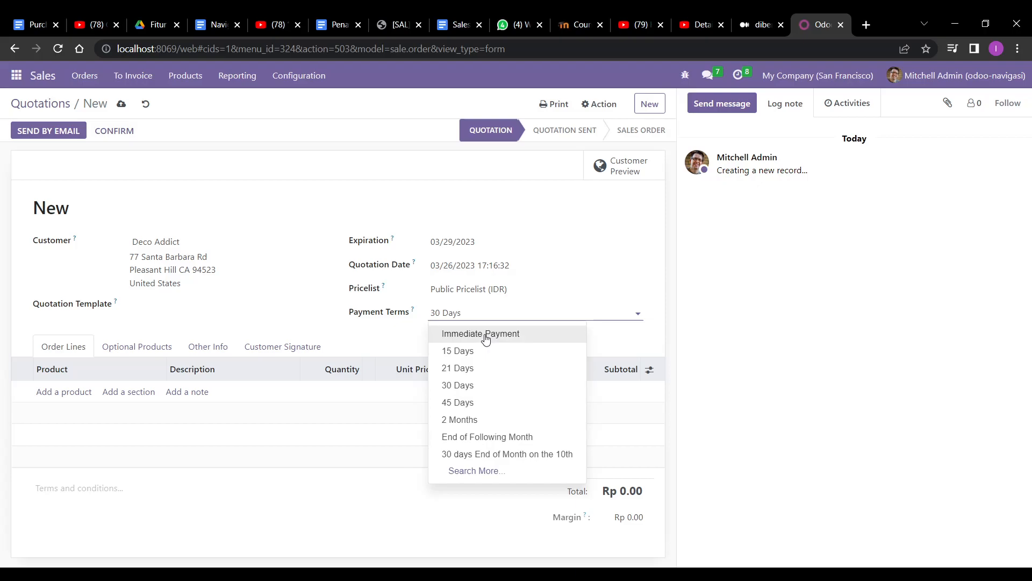
click(486, 336)
click(471, 314)
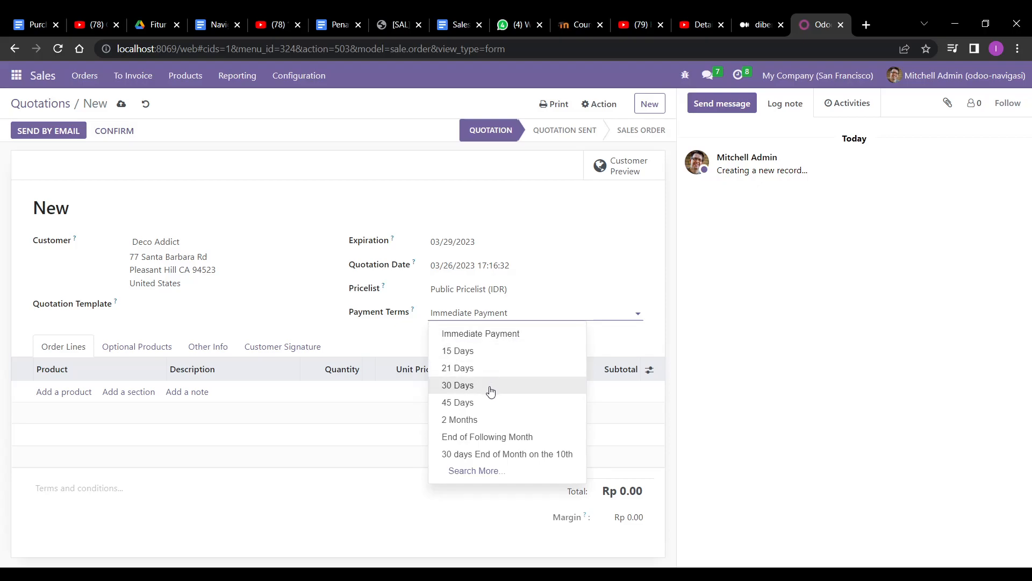
click(504, 334)
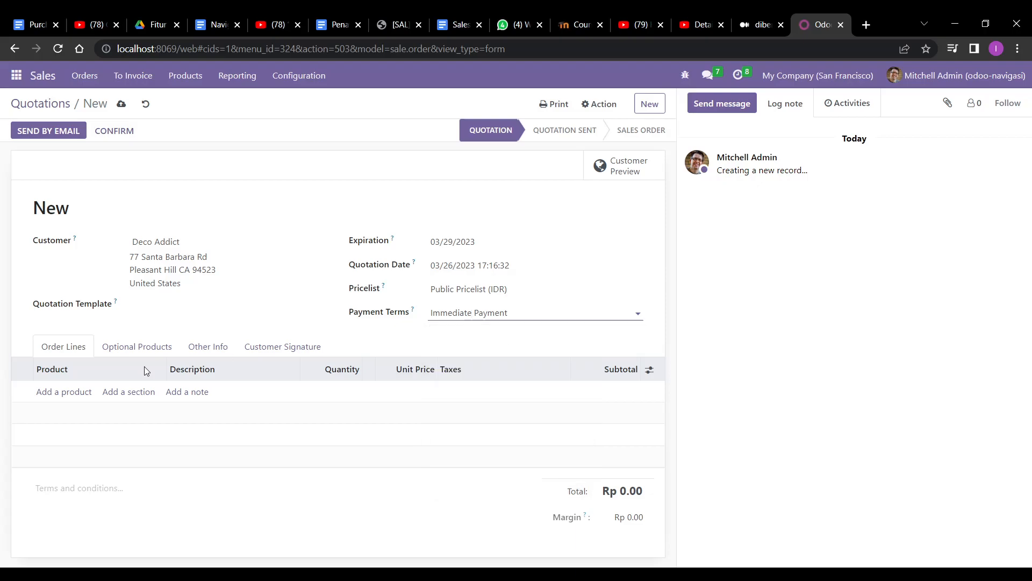
- Add the product [FURN_5555] Cable Management Box as an order line
click(77, 392)
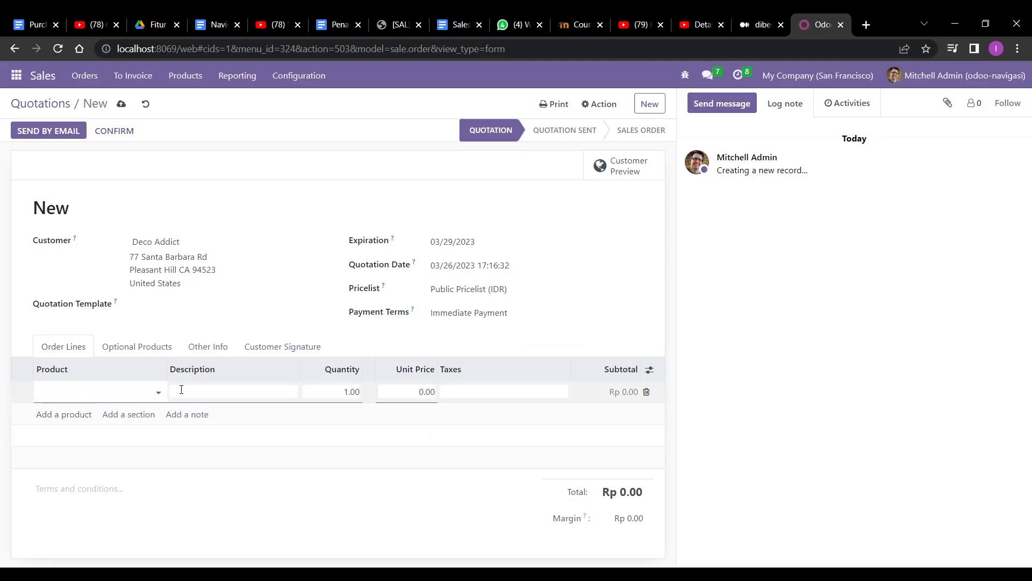
click(157, 392)
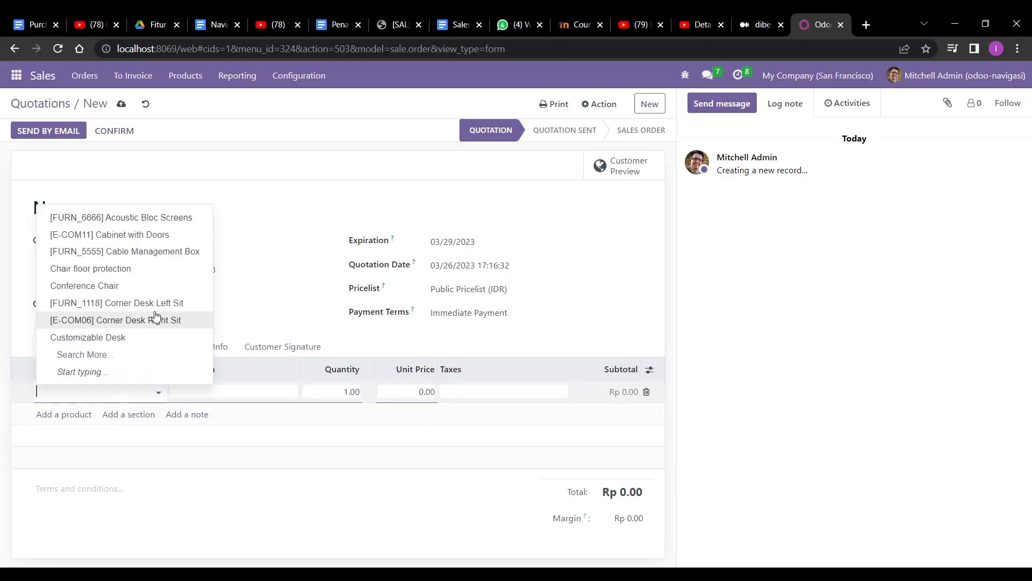
click(159, 255)
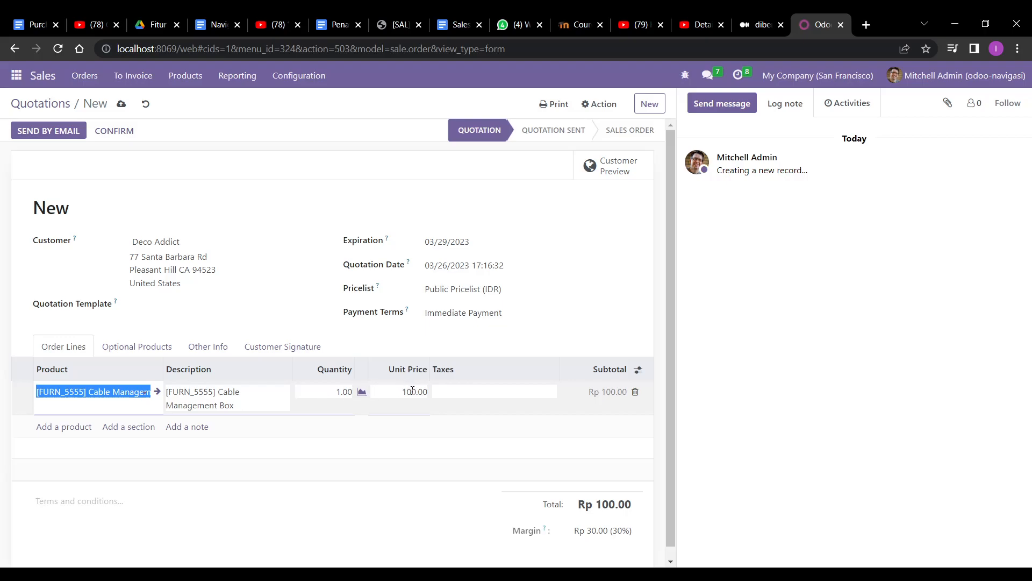
scroll(412, 391, down, 1)
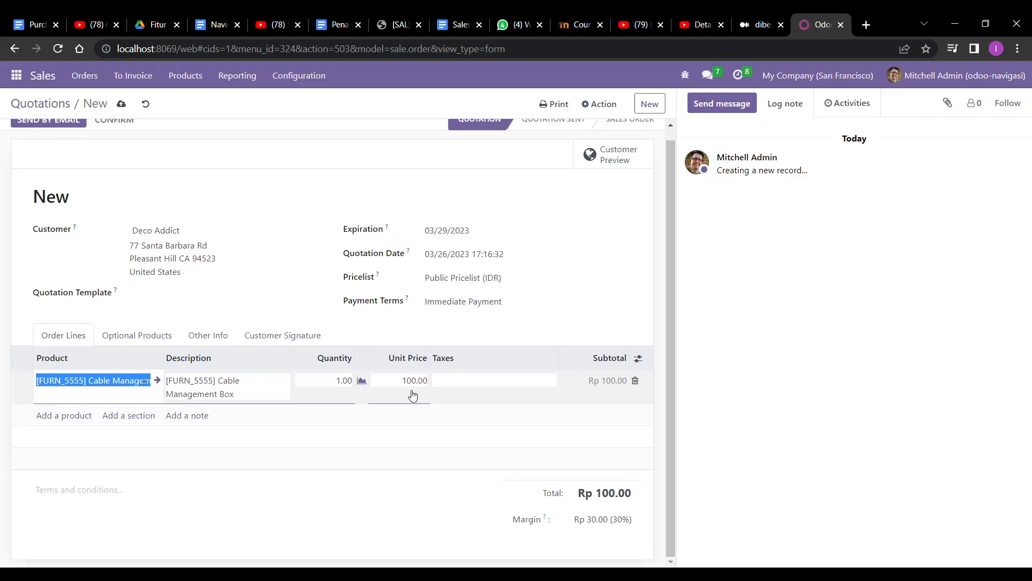
scroll(413, 391, up, 1)
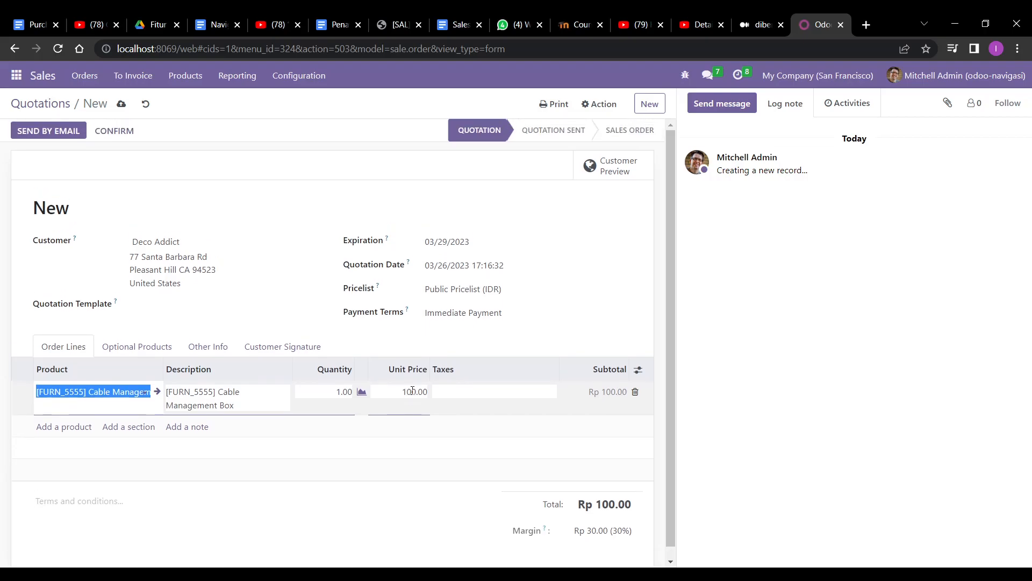
- Change the quotation's pricelist to Default USD pricelist (USD) and recompute the unit prices from it
click(503, 281)
click(504, 288)
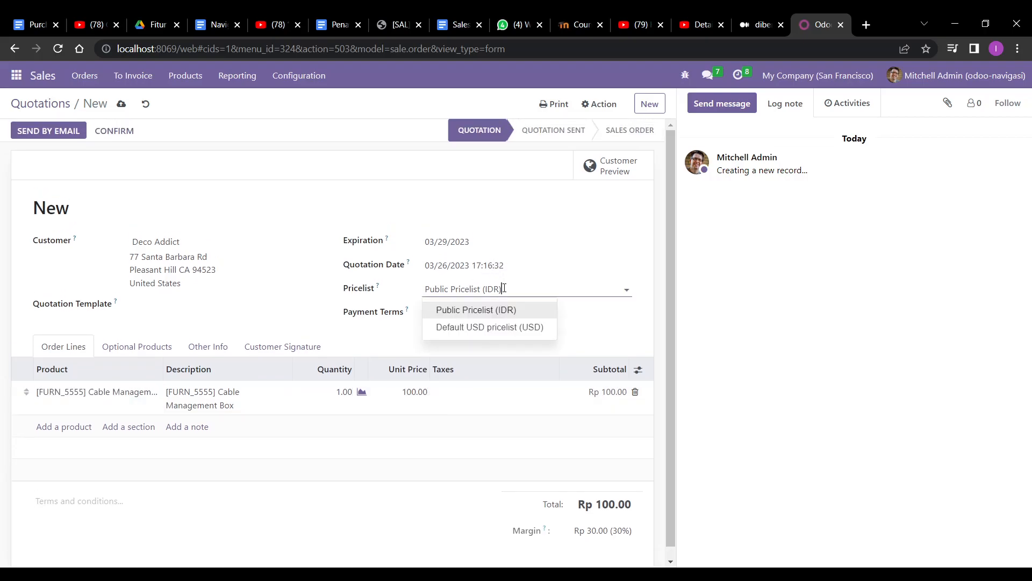
click(525, 324)
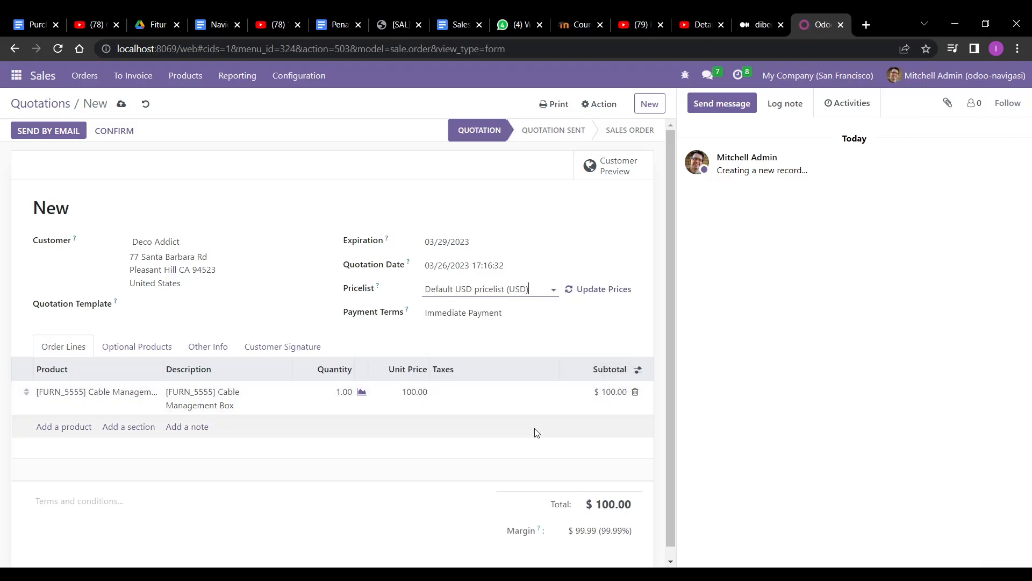
click(546, 292)
click(546, 323)
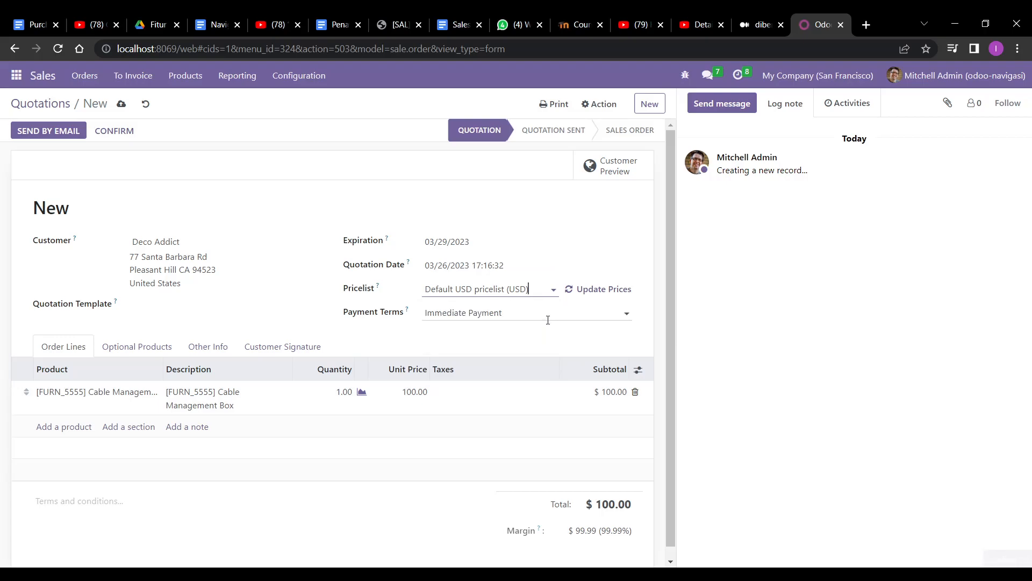
click(576, 292)
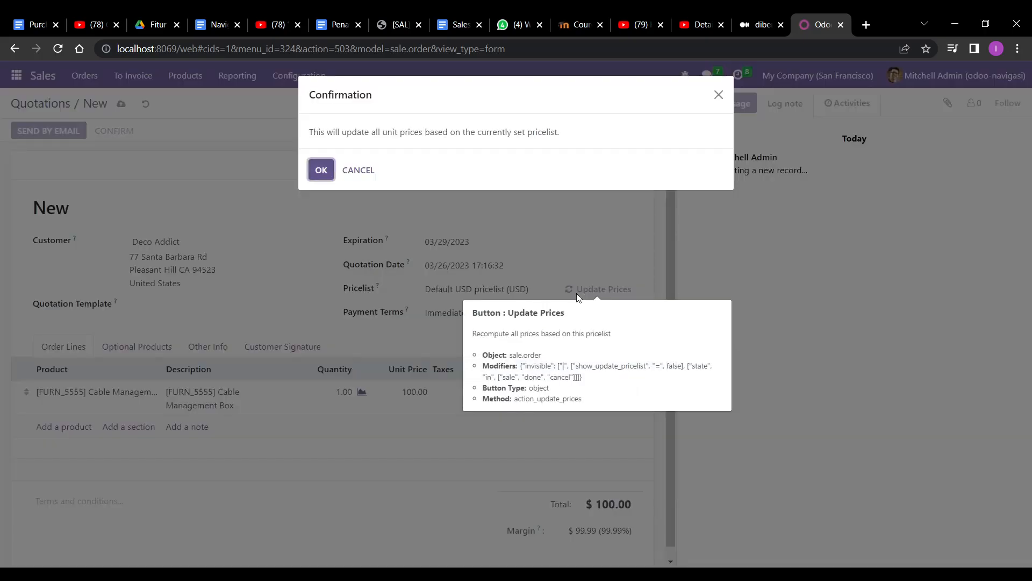
click(322, 170)
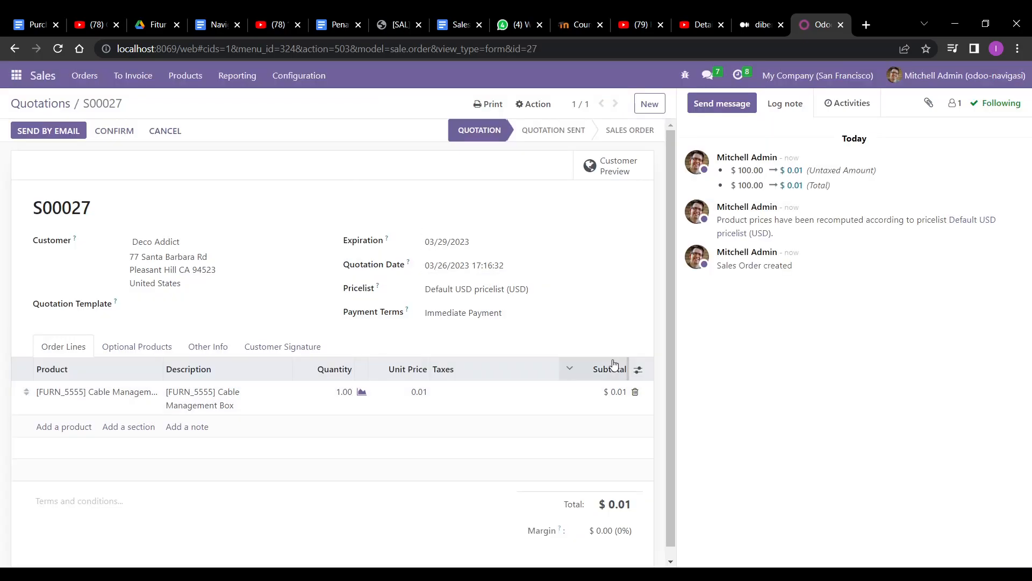
- Clear the Cable Management Box's unit price and set the pricelist back to Public Pricelist (IDR)
click(412, 395)
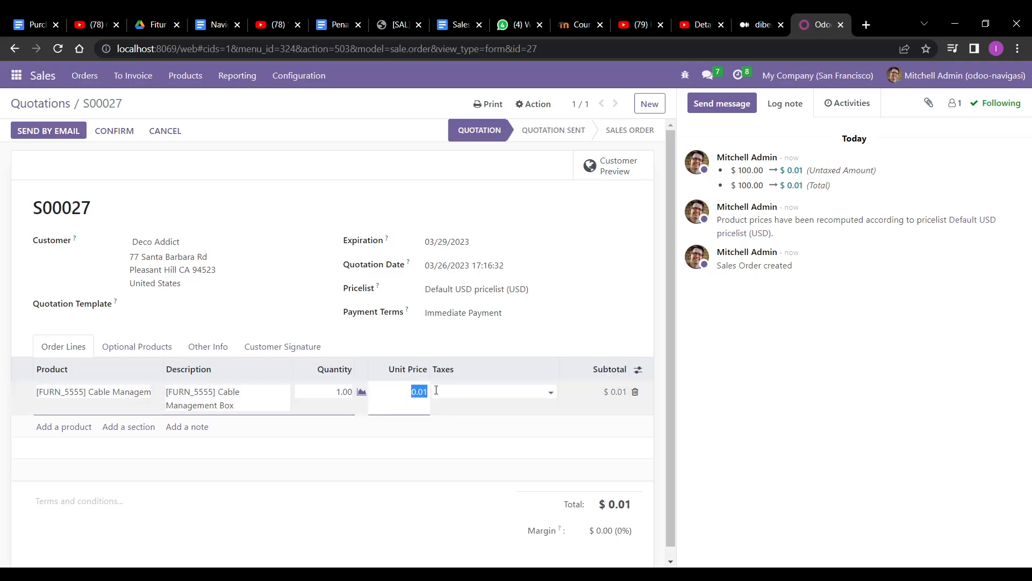
key(BackSpace)
click(486, 289)
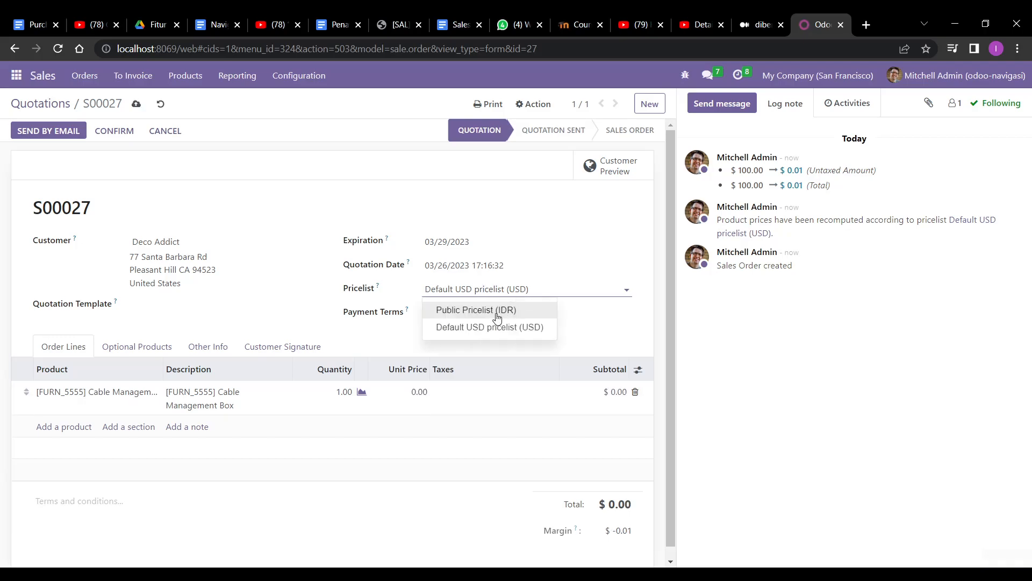
click(491, 312)
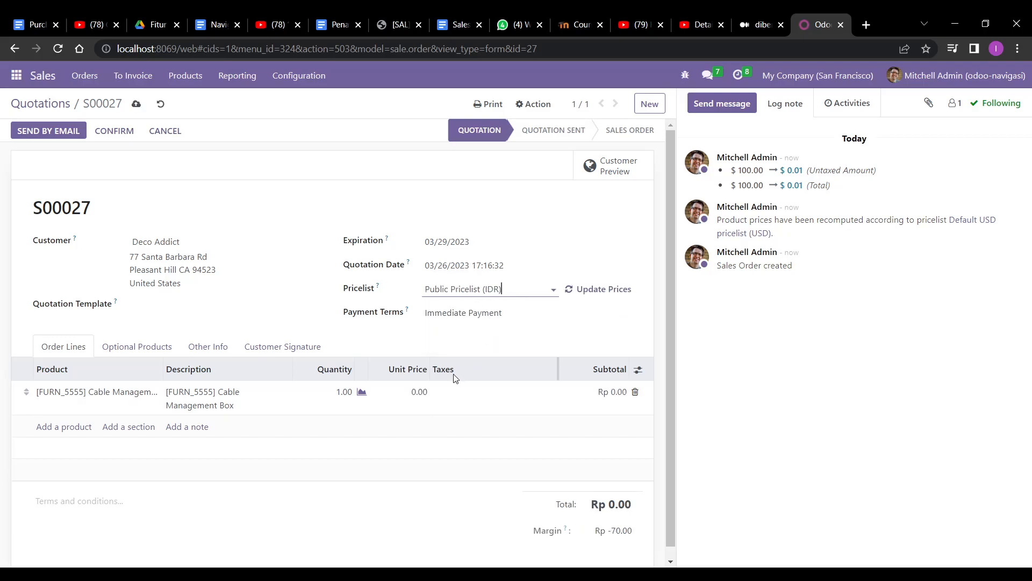
- Enter a unit price of 500,000 on the Cable Management Box order line
click(423, 391)
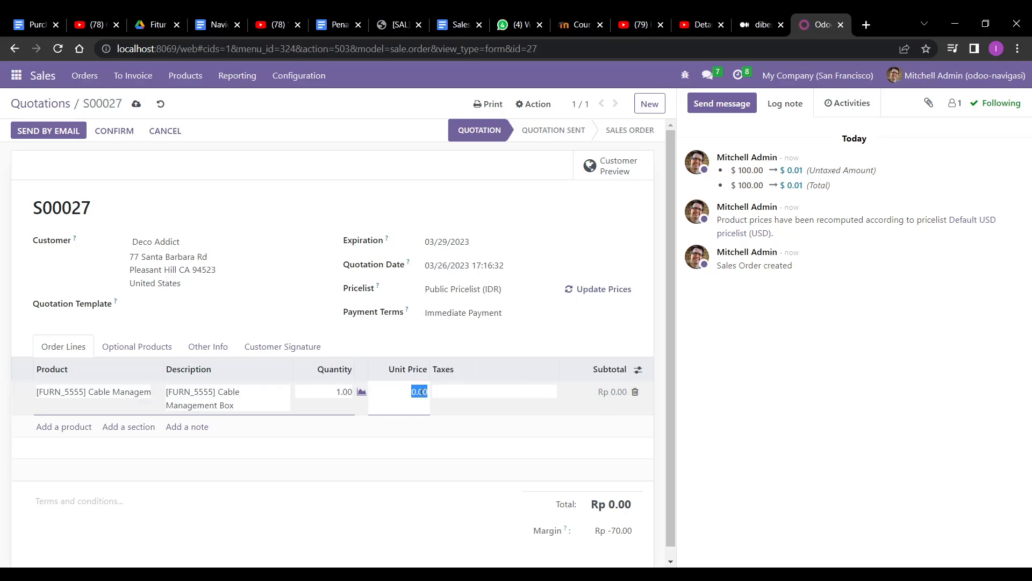
click(412, 394)
double_click(420, 391)
key(BackSpace)
text(500000)
- Set the Cable Management Box quantity to 4
click(344, 388)
key(BackSpace)
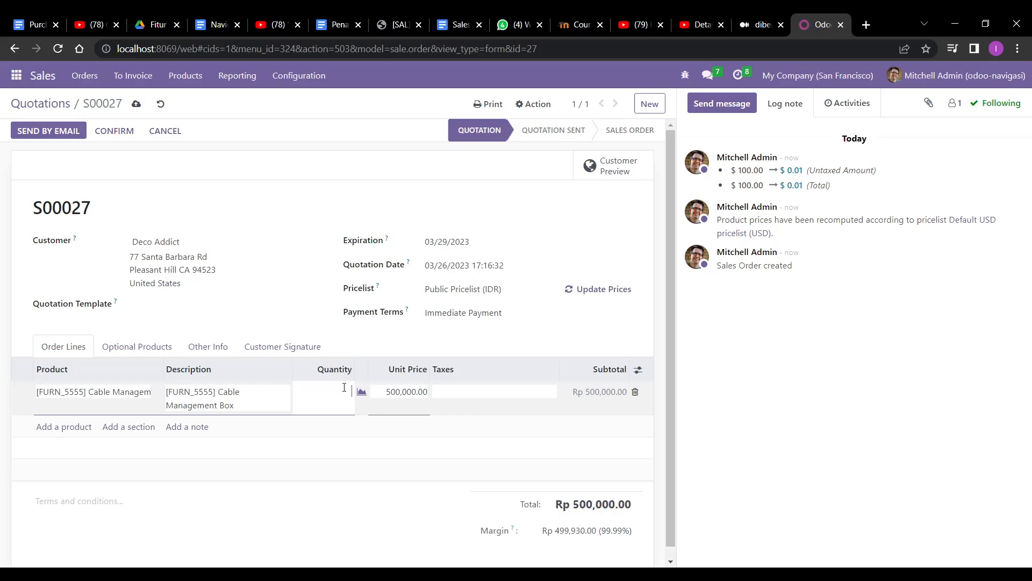
text(4)
click(396, 363)
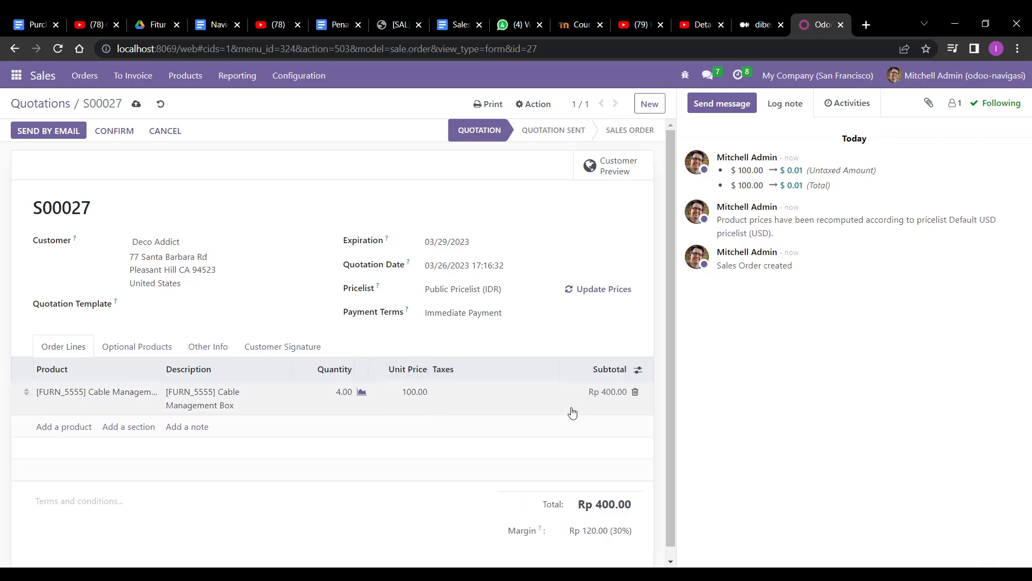
- Set the unit price of the Cable Management Box line to 500,000 again and start a new order line
click(417, 393)
key(BackSpace)
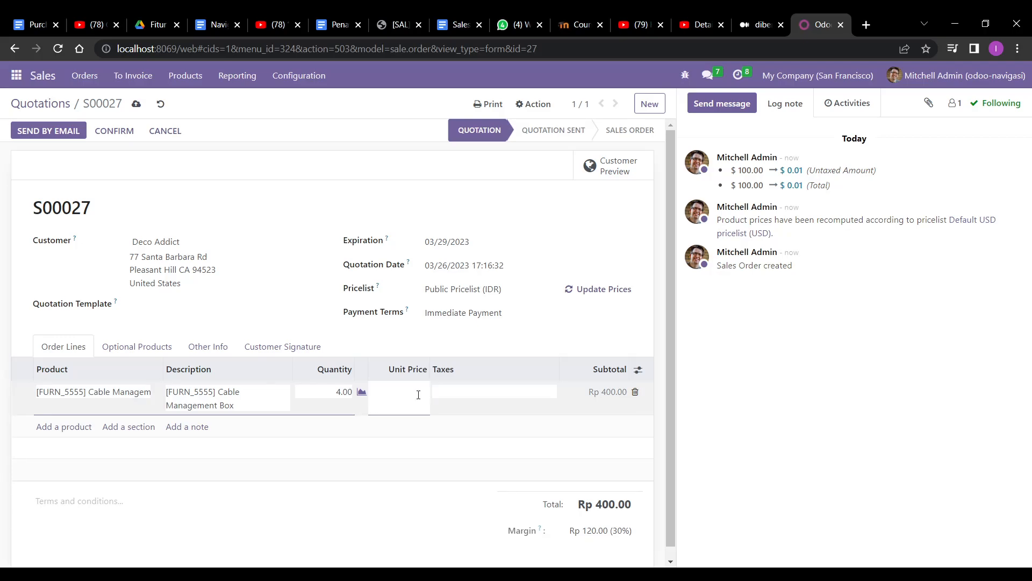
text(5000000.00)
key(Return)
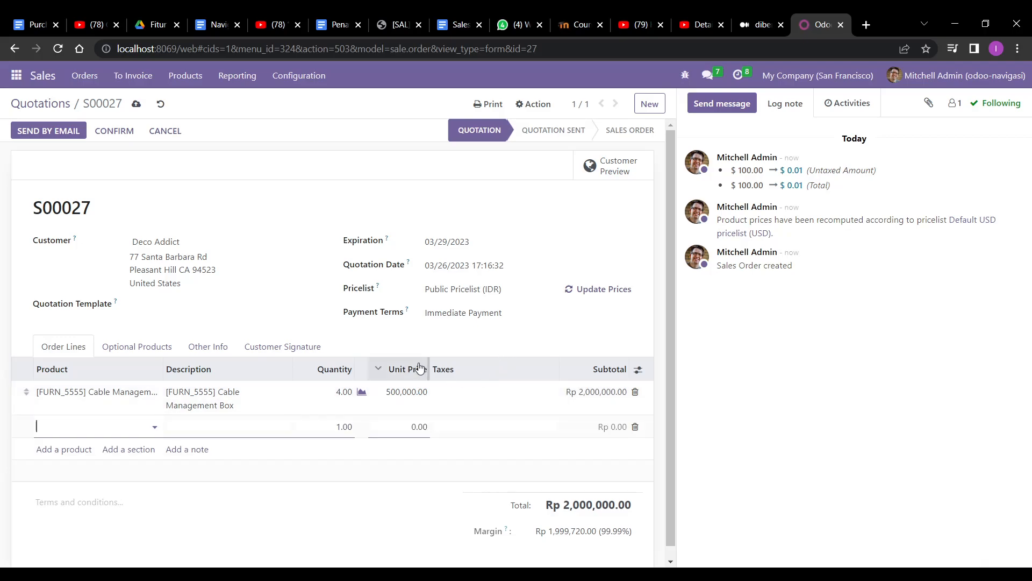
mouse_move(420, 369)
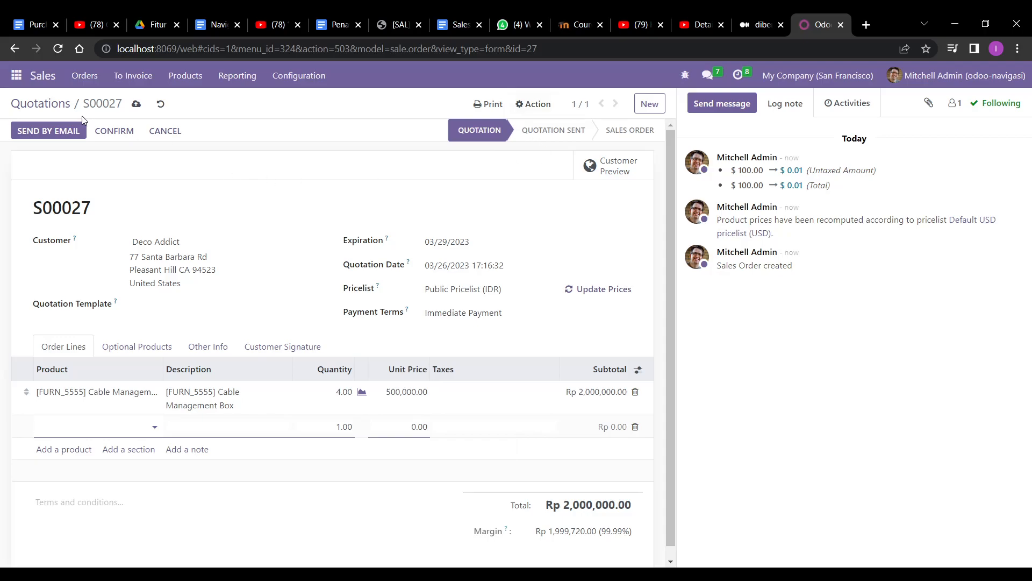
- Save the Cable Management Box quotation and send it by email to Deco Addict with the S00027.pdf attachment
click(136, 108)
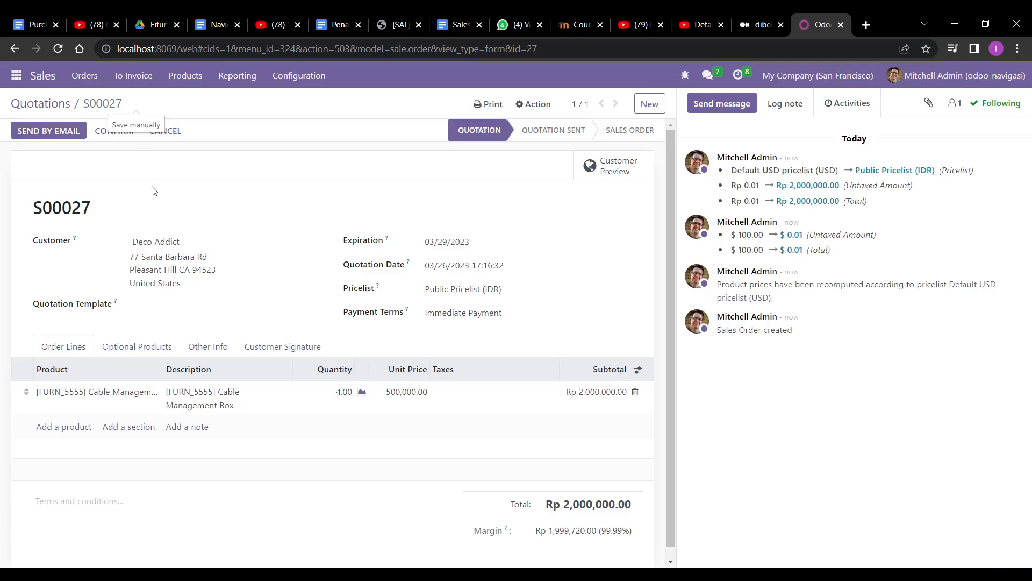
click(58, 131)
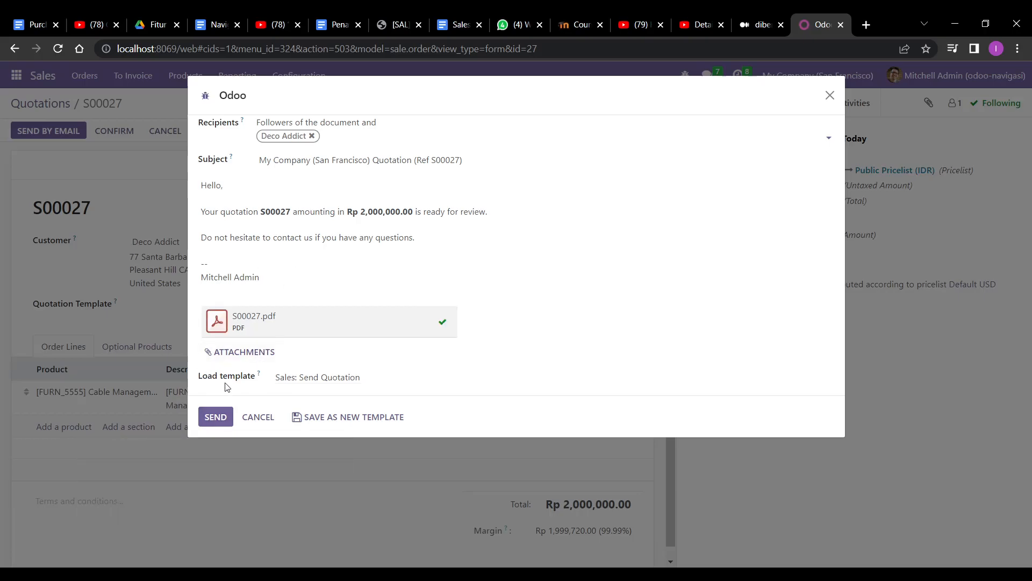
click(215, 417)
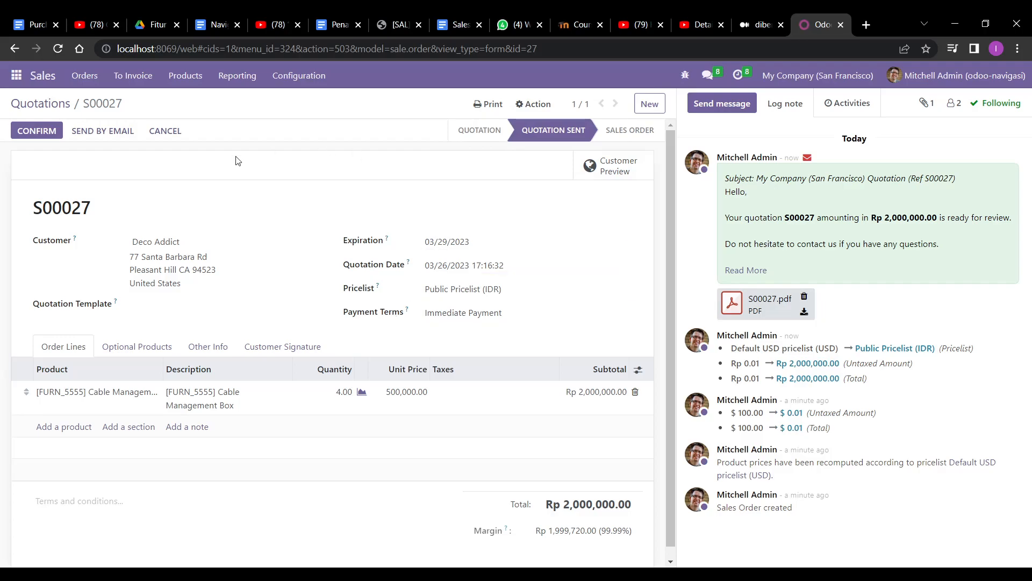
- Confirm the quotation as a sales order and create a regular draft invoice from it, opening the invoice for viewing
click(24, 133)
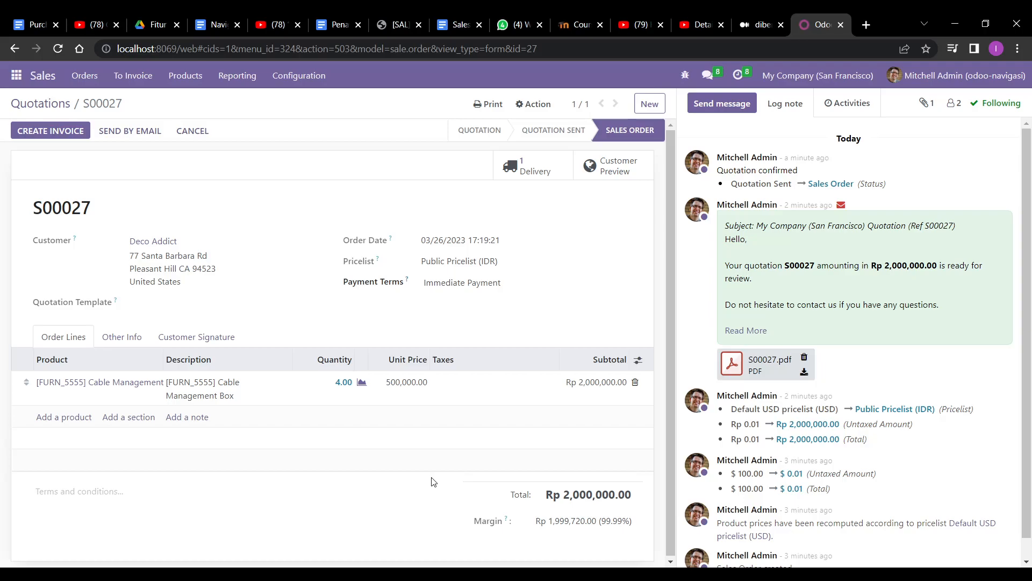
click(73, 127)
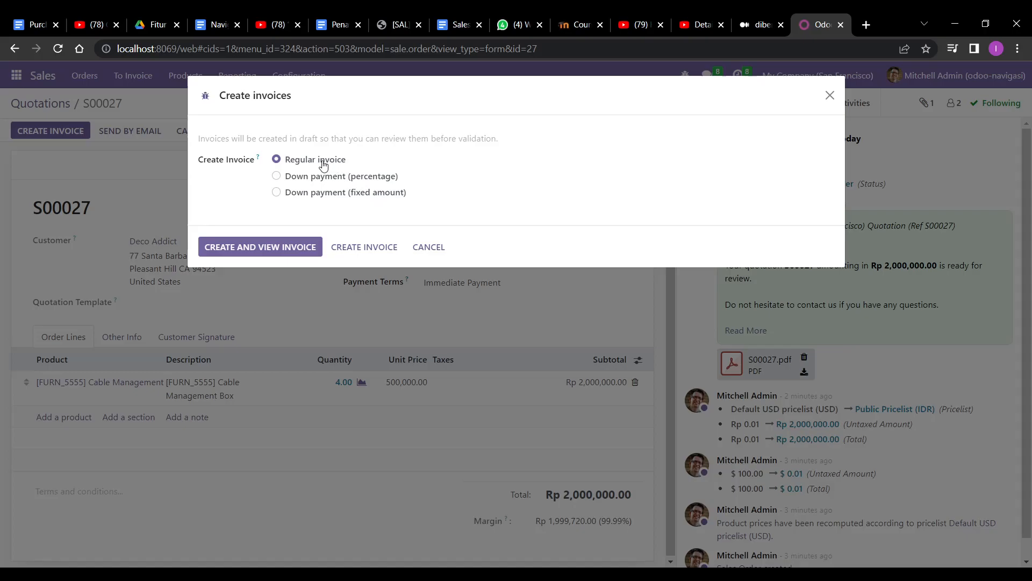
click(278, 256)
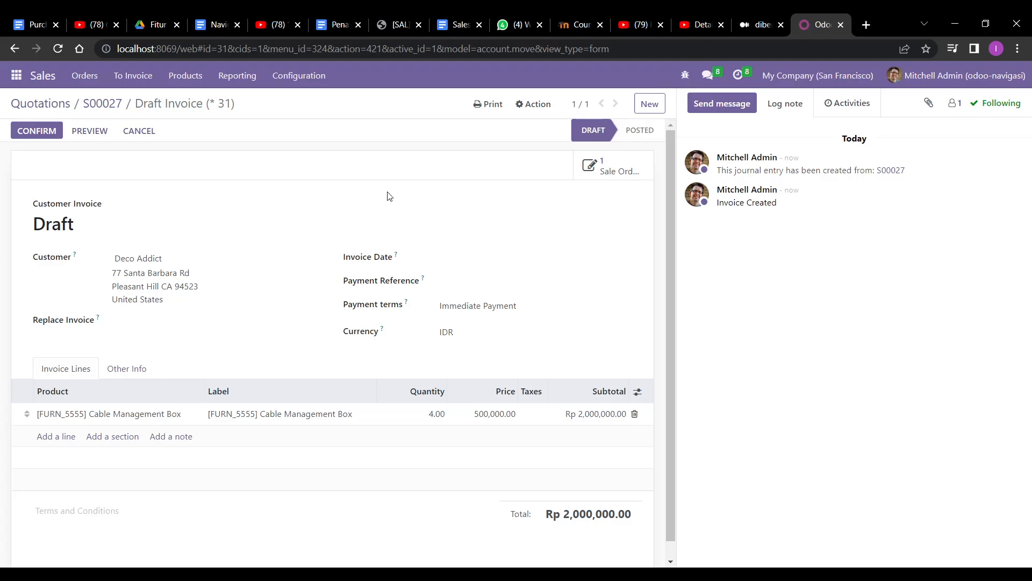
click(359, 575)
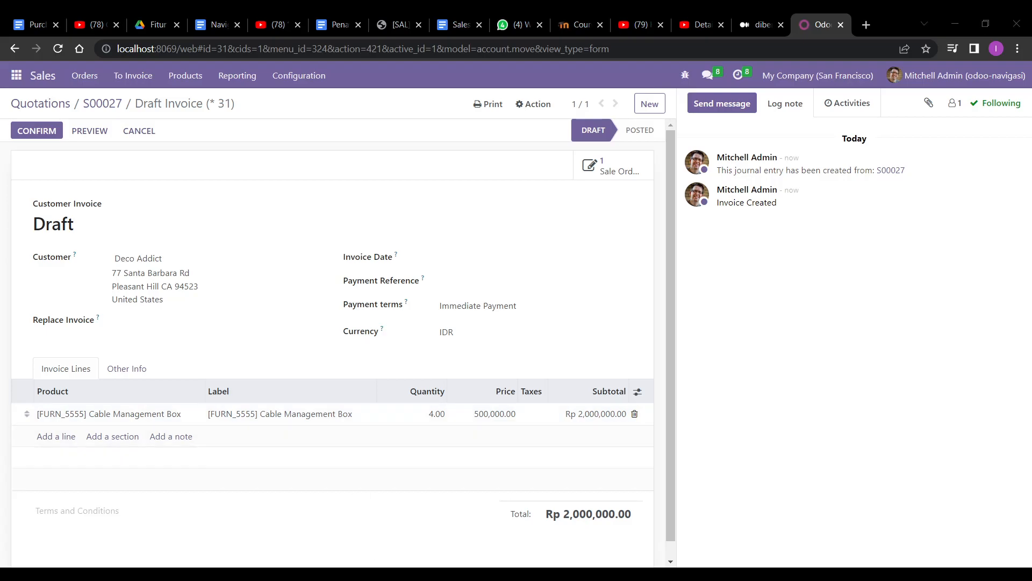